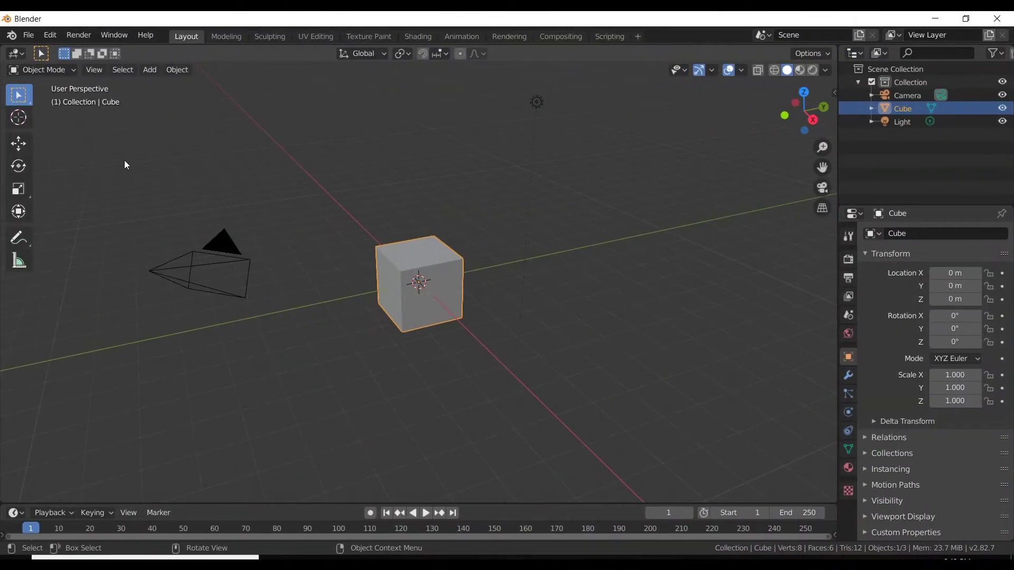
Raise the default cube along Z with the Move gizmo to Location Z 1.9891 m
left_click(19, 143)
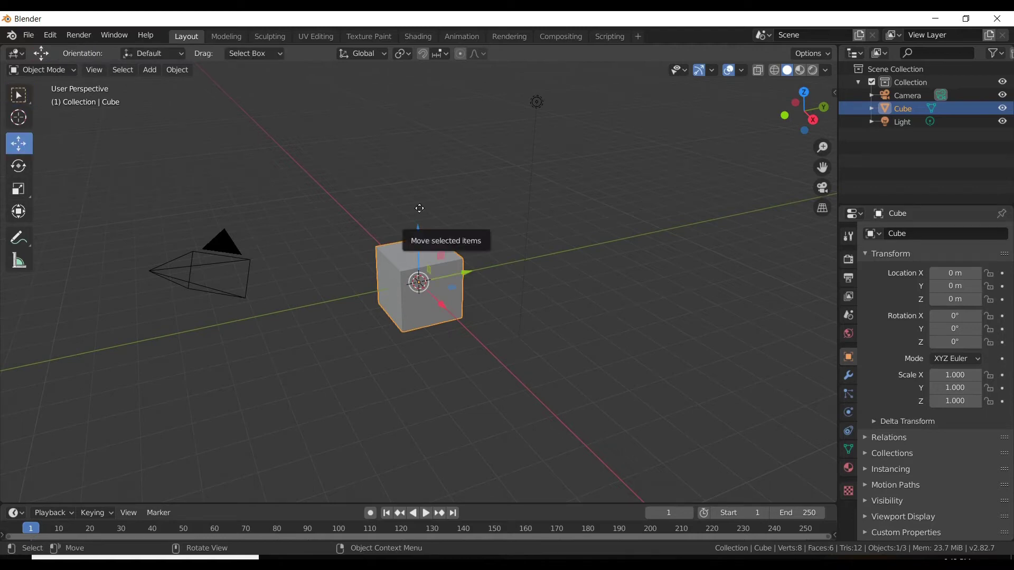
left_click_drag(419, 209, 418, 252)
middle_click_drag(418, 251, 479, 271)
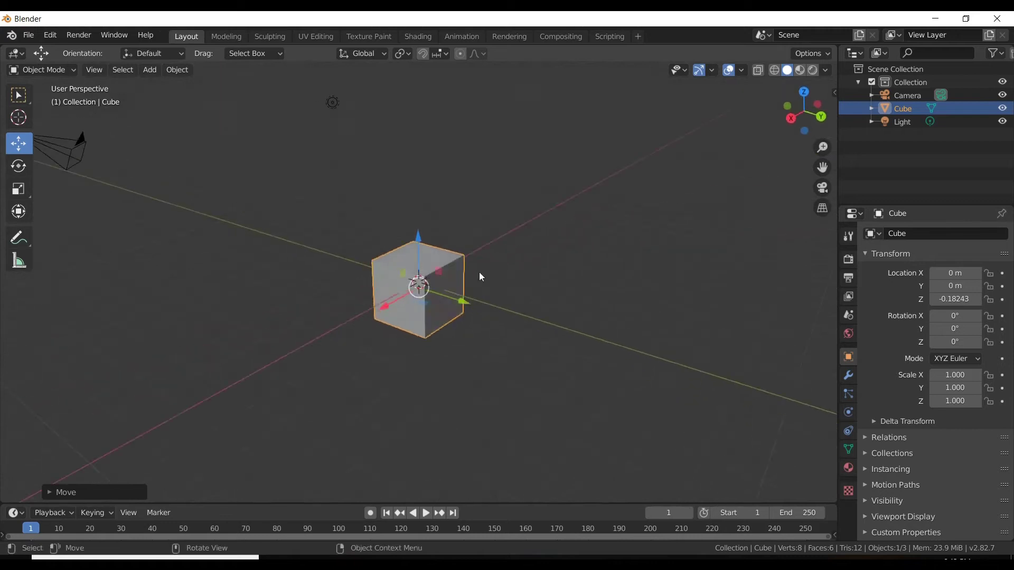
left_click(493, 273)
left_click(434, 292)
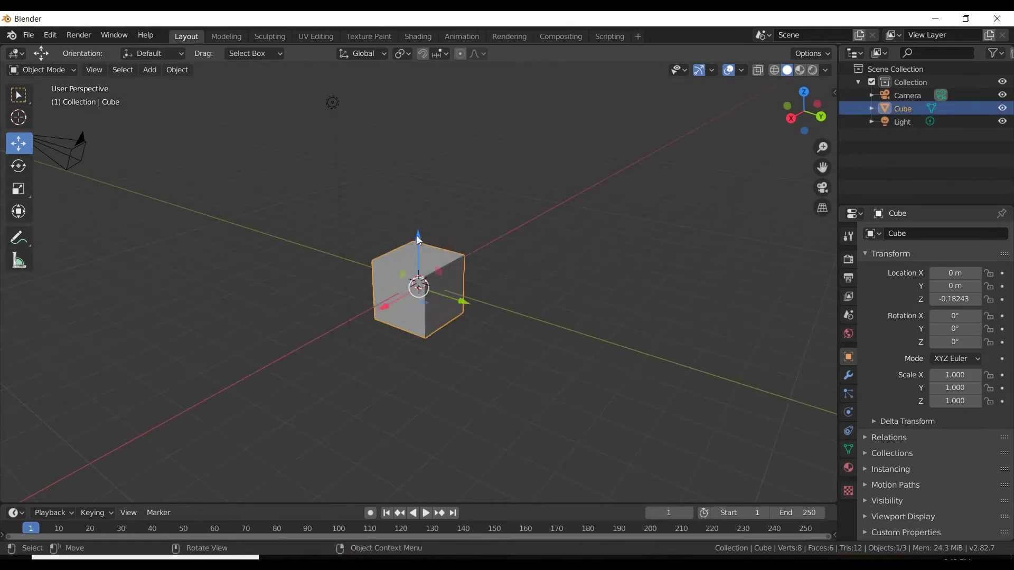
left_click_drag(422, 236, 422, 174)
middle_click_drag(487, 225, 534, 245)
scroll(522, 247, "down", 3)
scroll(510, 256, "up", 4)
scroll(510, 258, "down", 1)
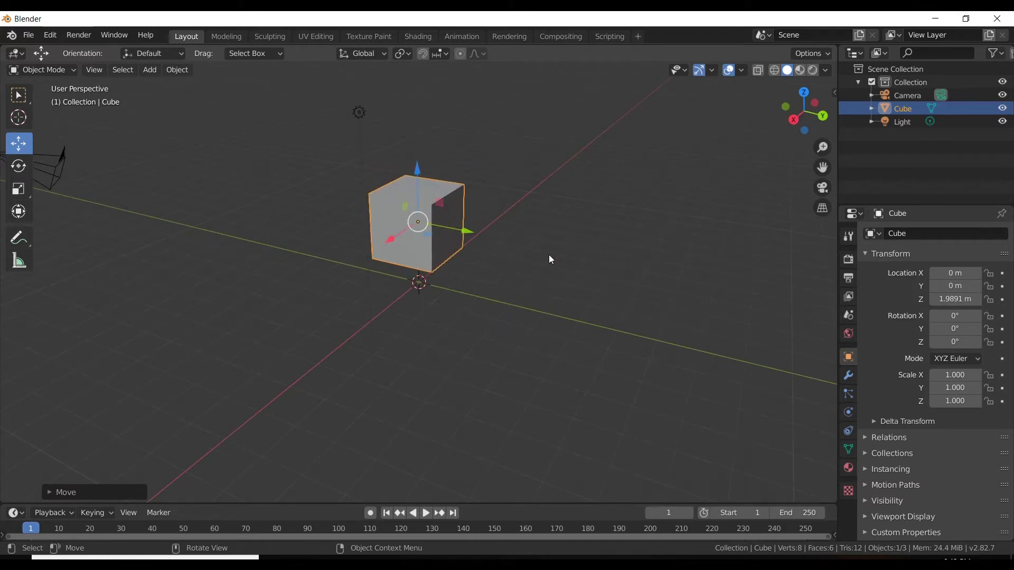
Put the cube in Edit Mode with nothing selected and Face select mode on
left_click(553, 272)
key("Tab")
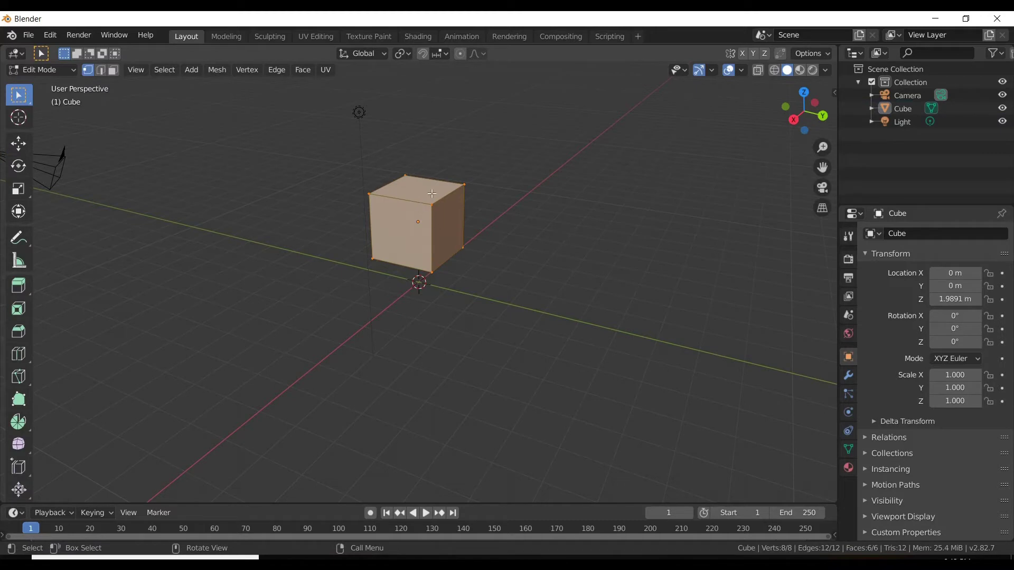
key("alt+a")
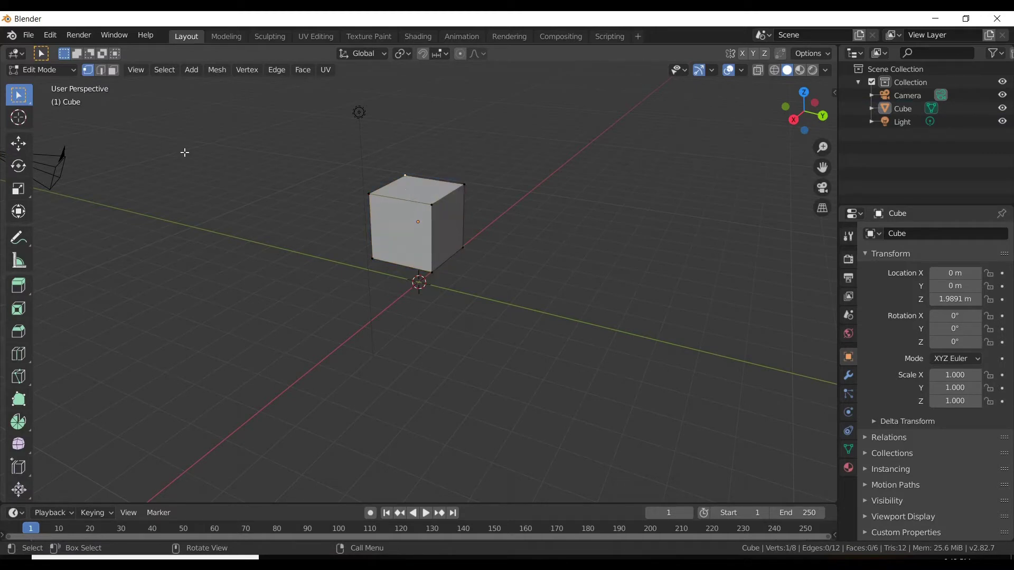
left_click(112, 70)
Select only the cube's top face, viewing it from above
left_click(408, 194)
left_click(417, 237)
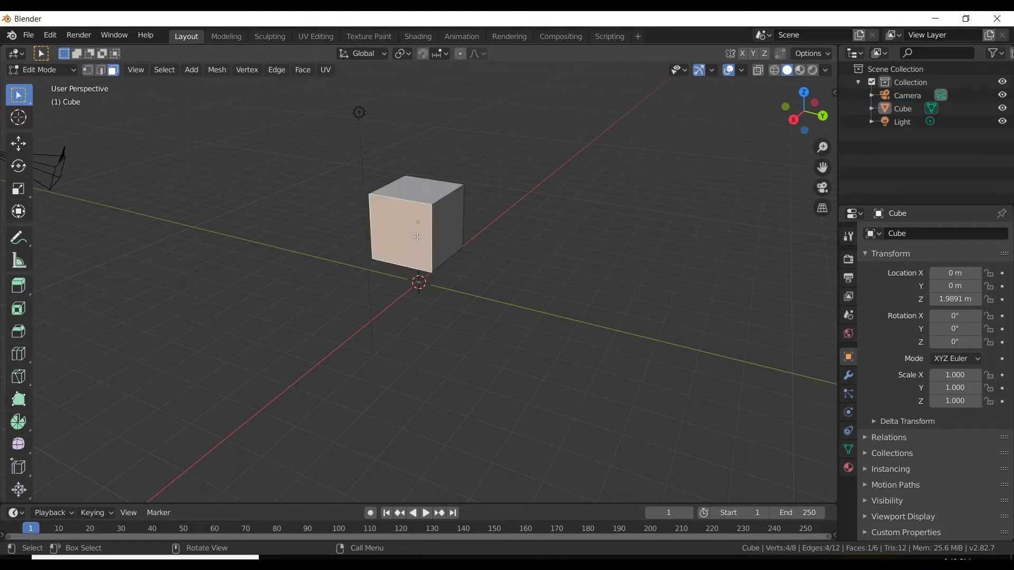
left_click(450, 239)
middle_click_drag(450, 240, 288, 320)
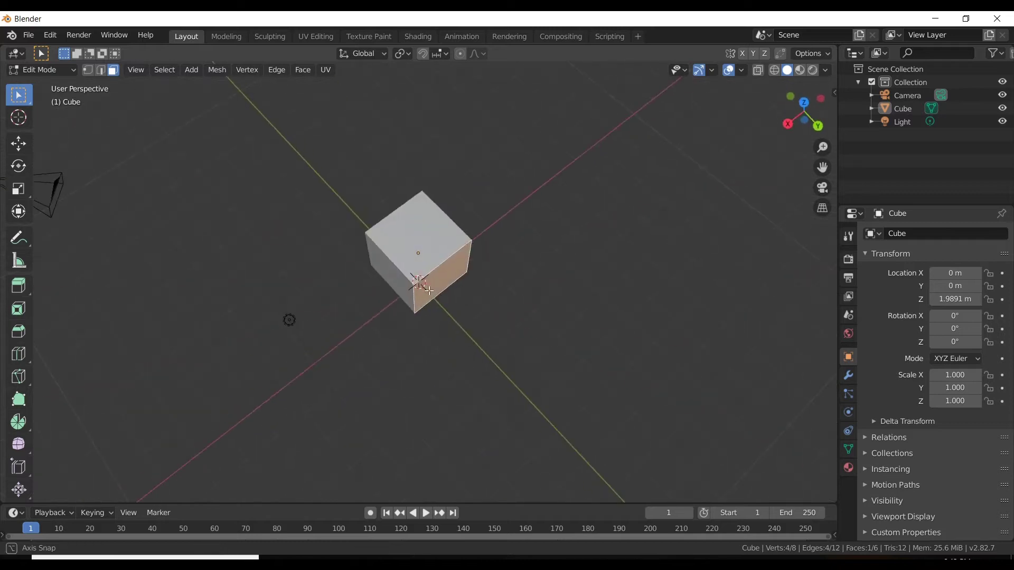
left_click(420, 222)
middle_click_drag(443, 268, 558, 275)
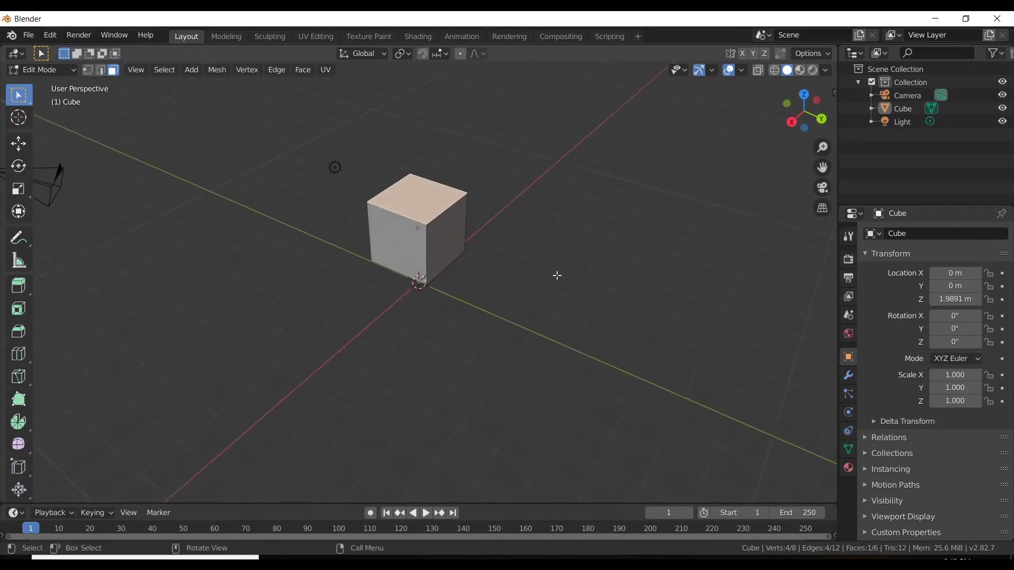
Add a new material slot holding a new material named face1
left_click(848, 468)
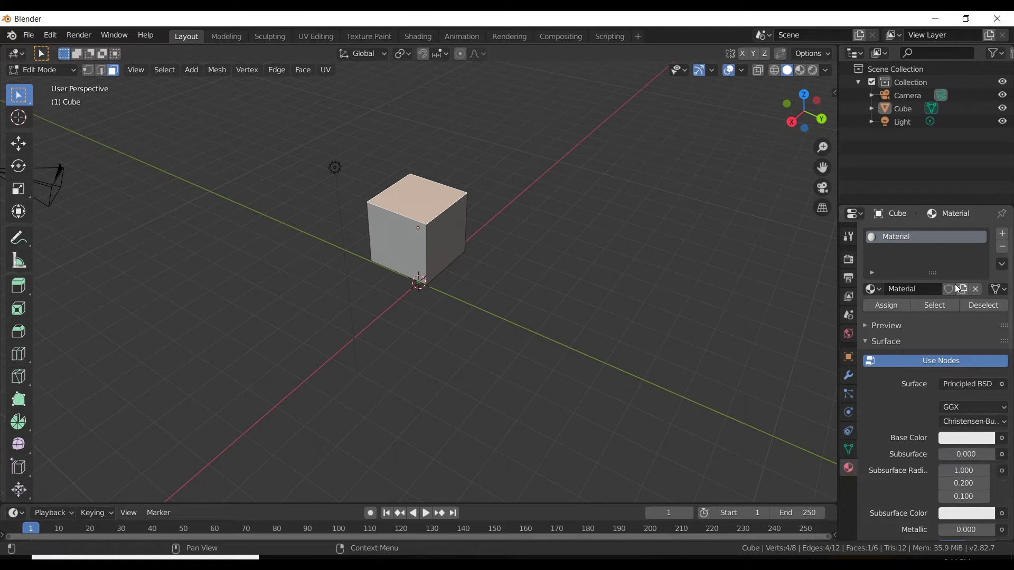
left_click(1002, 233)
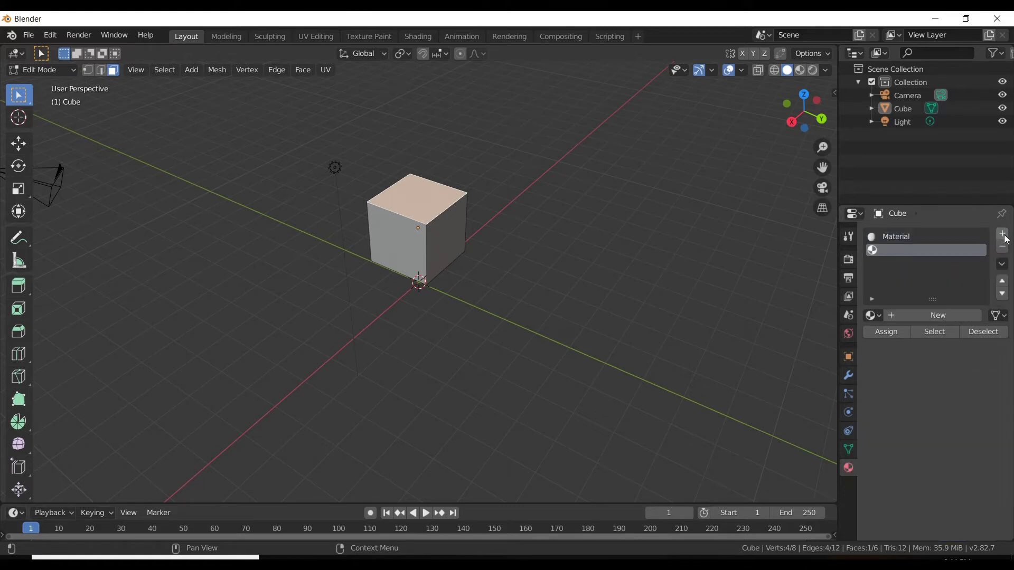
left_click(936, 316)
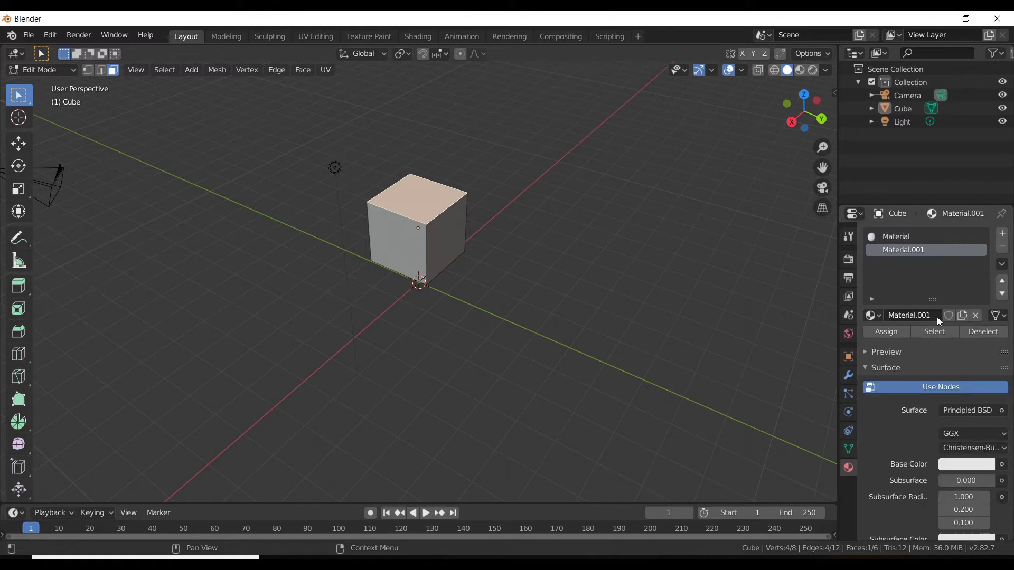
type("face1")
key("Return")
Set face1's Base Color to magenta and assign it to the top face
left_click(968, 466)
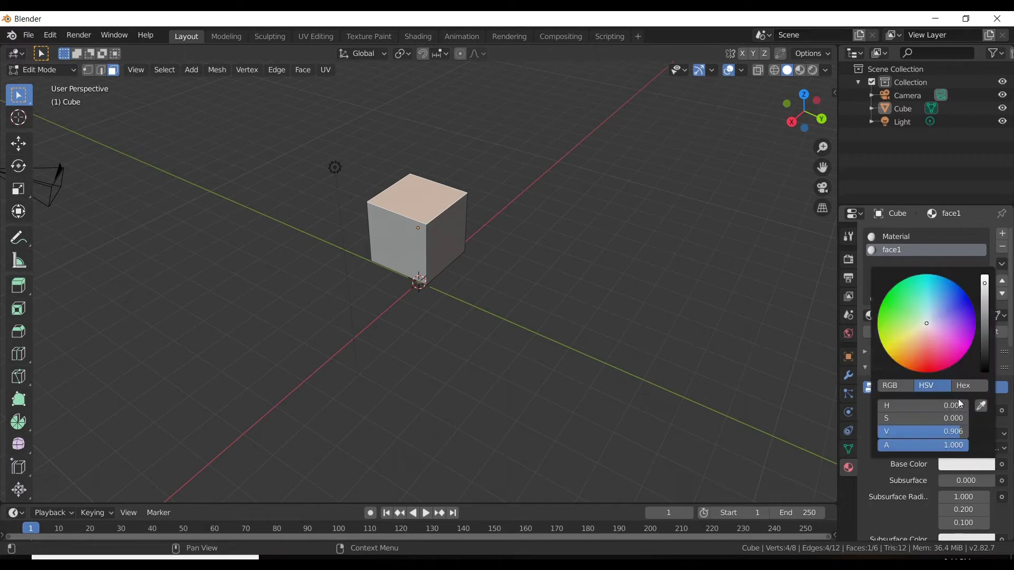
left_click_drag(944, 359, 946, 360)
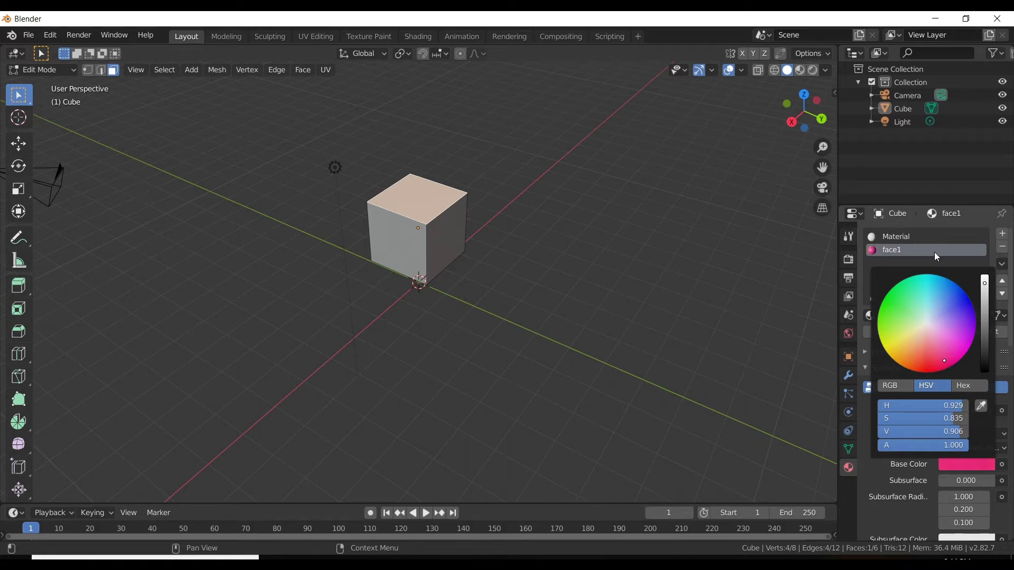
left_click(905, 236)
left_click(906, 251)
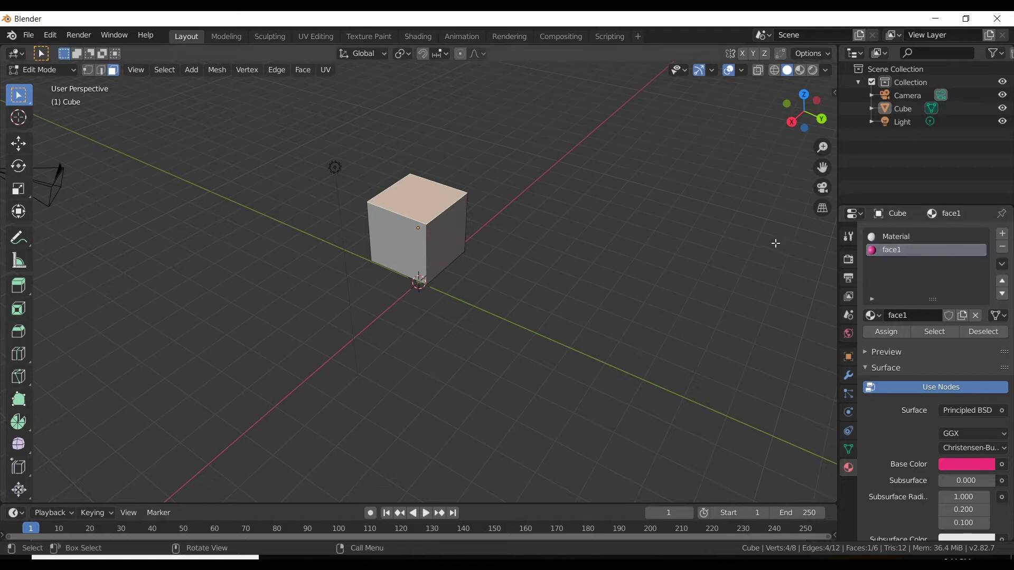
left_click(422, 200)
left_click(905, 250)
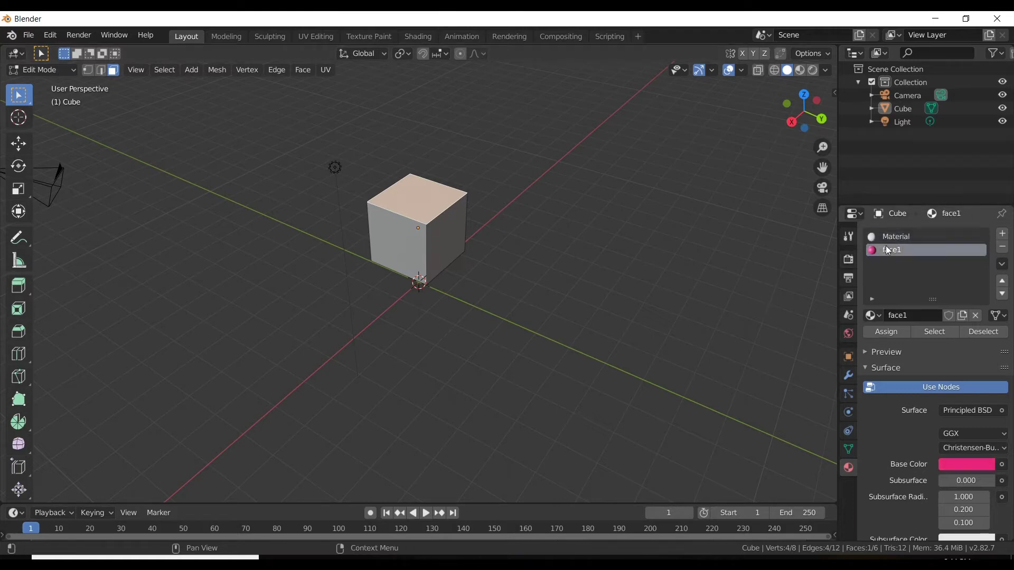
left_click(887, 333)
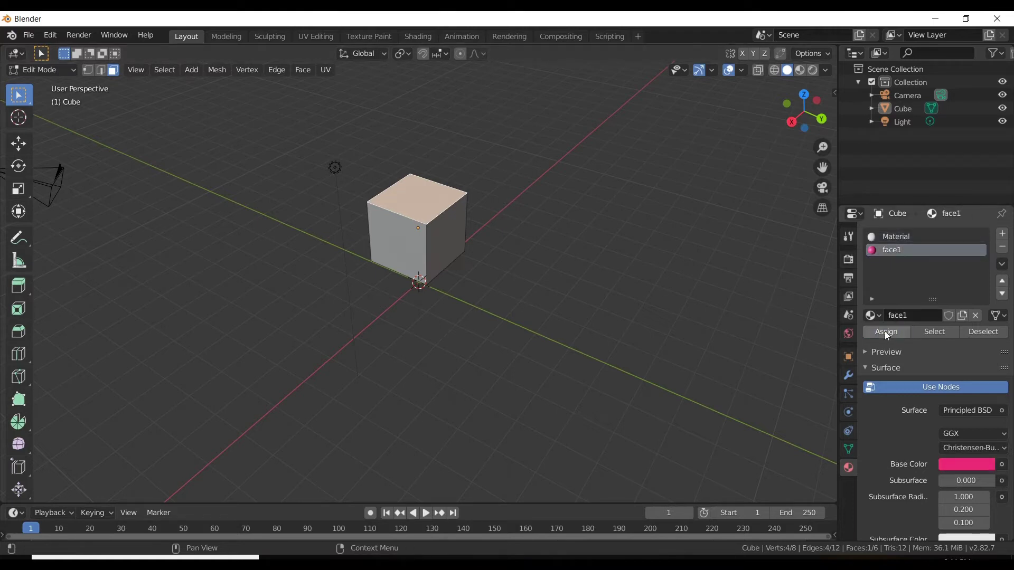
Switch the viewport to Material Preview shading and return to Object Mode
left_click(813, 70)
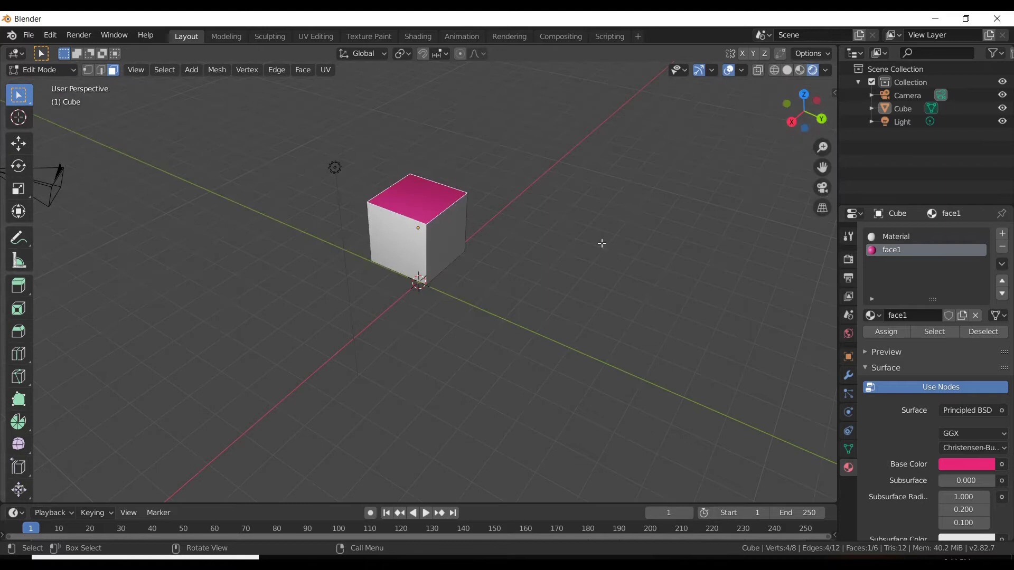
mouse_move(571, 277)
middle_mouse_down()
mouse_move(509, 278)
mouse_move(475, 301)
mouse_move(579, 287)
mouse_move(569, 287)
middle_mouse_up()
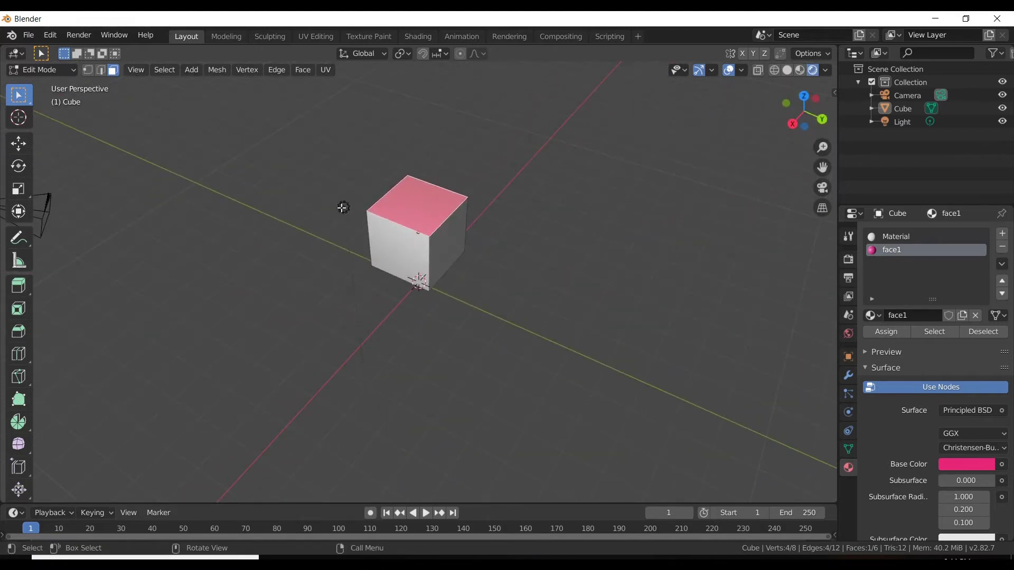
key("Tab")
Move the point light higher and off to one side of the cube, then deselect it
left_click(344, 207)
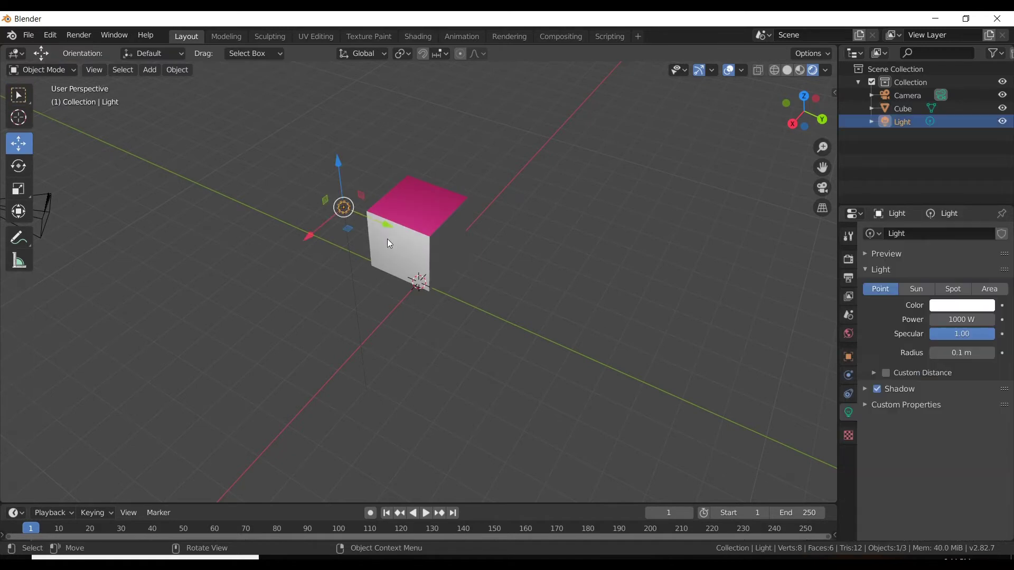
left_click_drag(393, 231, 607, 301)
mouse_move(608, 301)
middle_mouse_down()
mouse_move(560, 308)
mouse_move(574, 311)
mouse_move(608, 283)
middle_mouse_up()
left_click_drag(683, 206, 587, 191)
left_click_drag(528, 203, 560, 188)
mouse_move(561, 298)
middle_mouse_down()
mouse_move(518, 290)
mouse_move(563, 293)
middle_mouse_up()
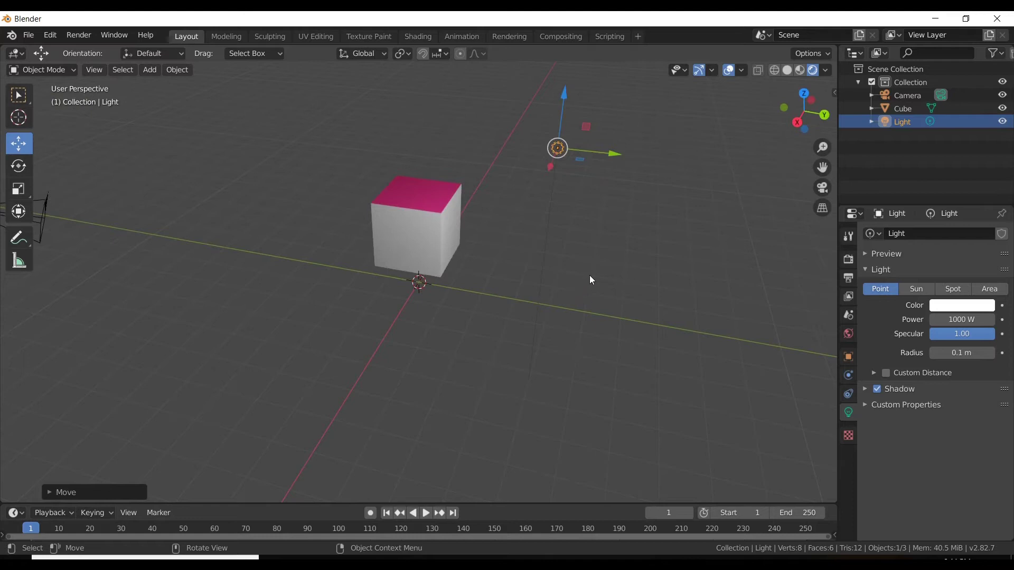
left_click(580, 232)
middle_click_drag(576, 266, 469, 269)
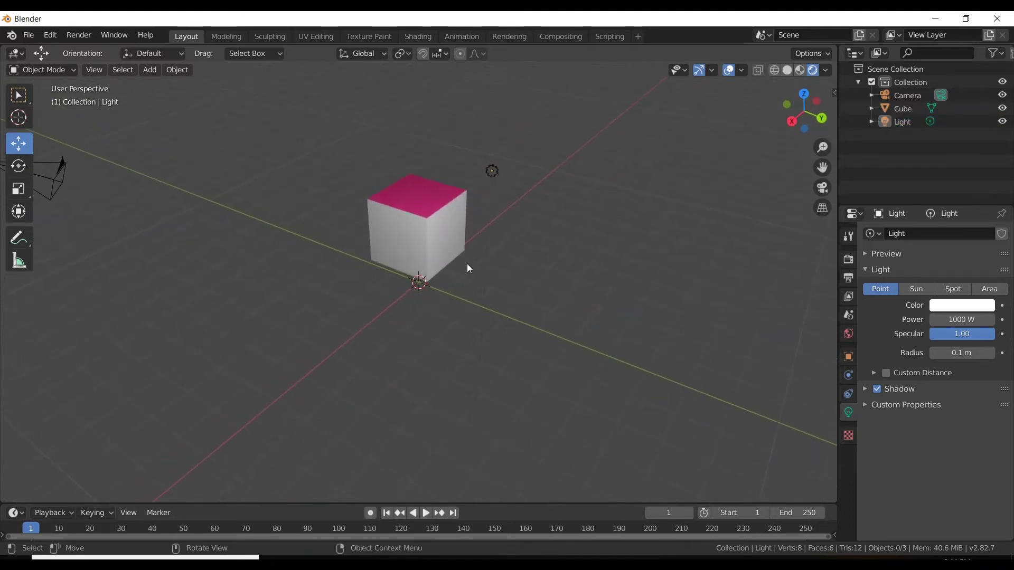
In Edit Mode, select only the cube's front face
left_click(438, 234)
key("Tab")
left_click(452, 231)
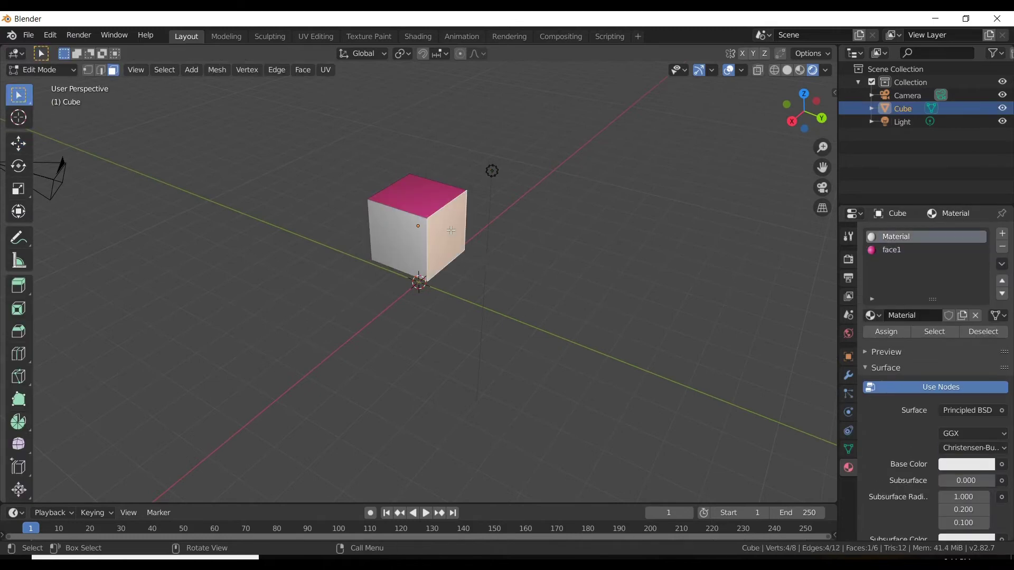
middle_click_drag(532, 294, 475, 259)
left_click(423, 250)
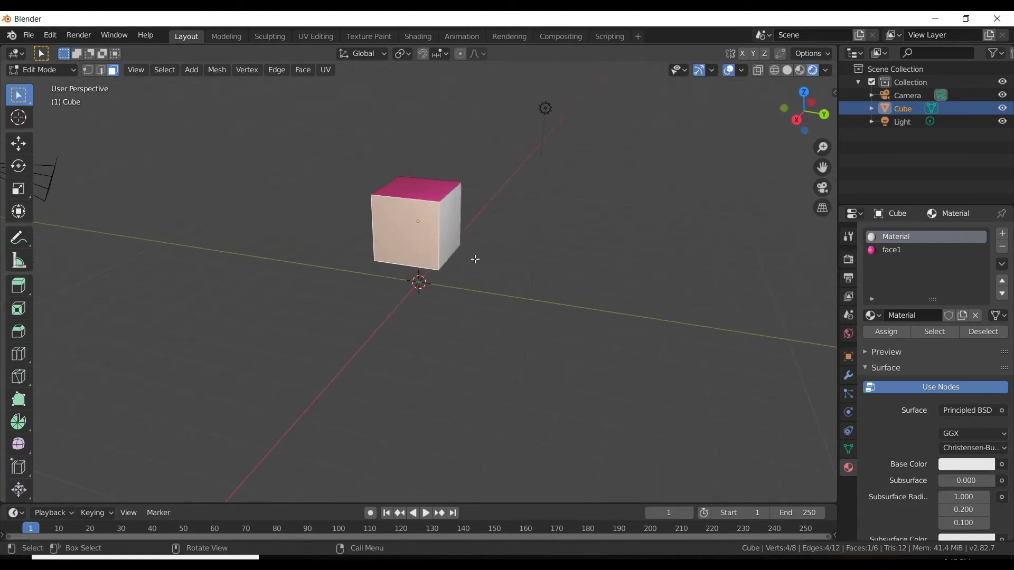
Add a new material slot with a new material named face2
left_click(1003, 235)
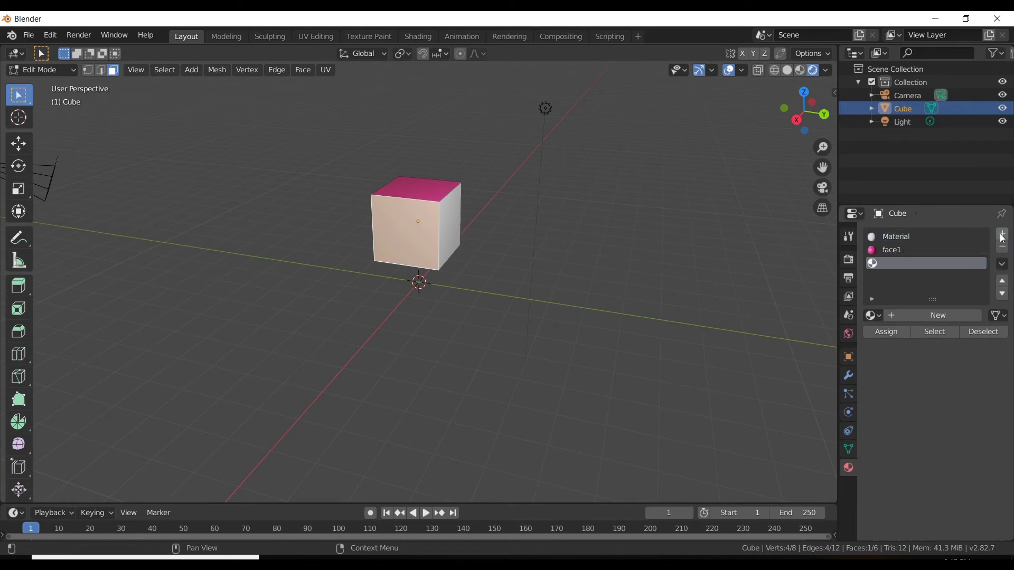
left_click(936, 318)
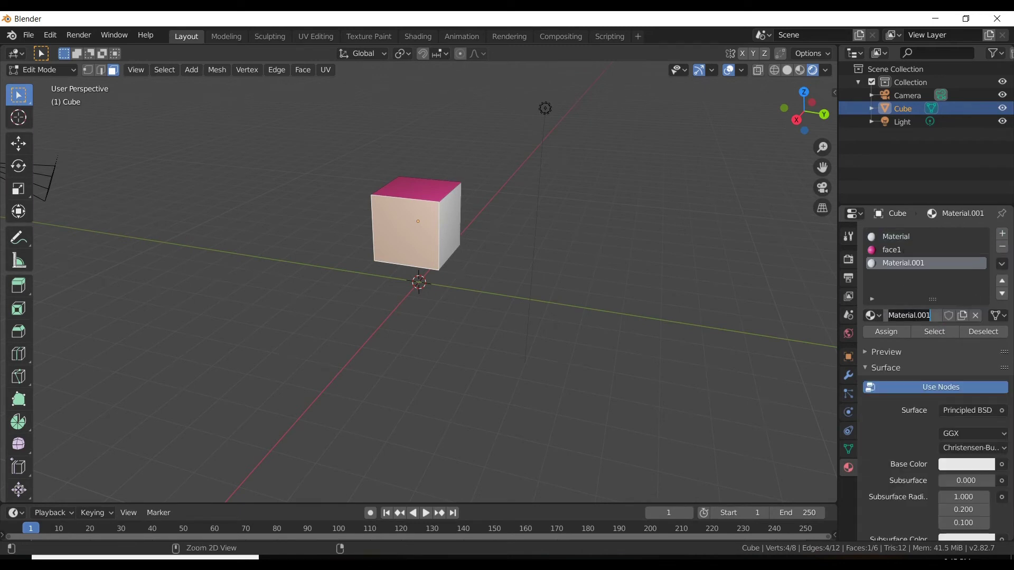
type("face2")
key("Return")
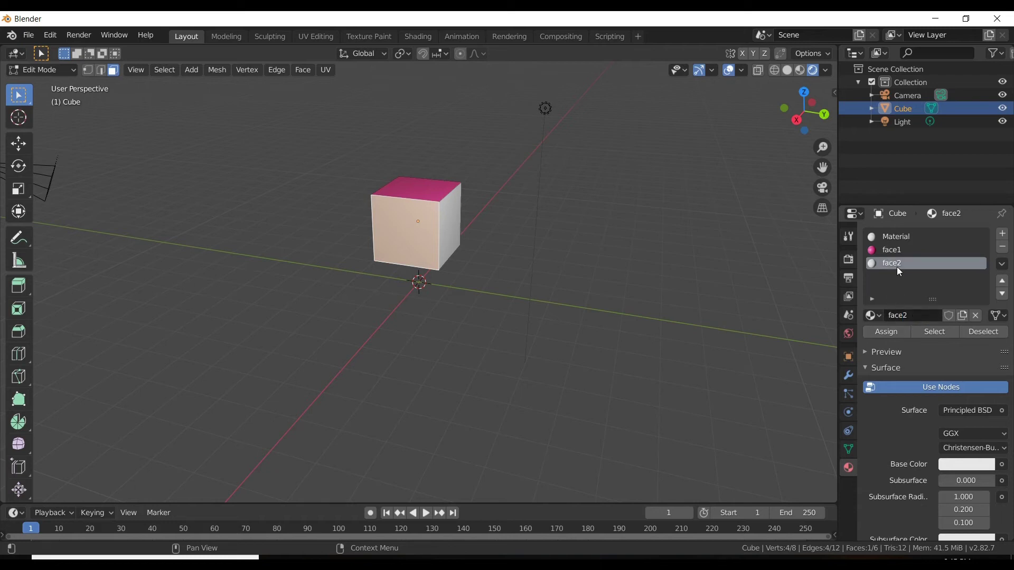
Set face2's Base Color to green and assign it to the front face
left_click(953, 466)
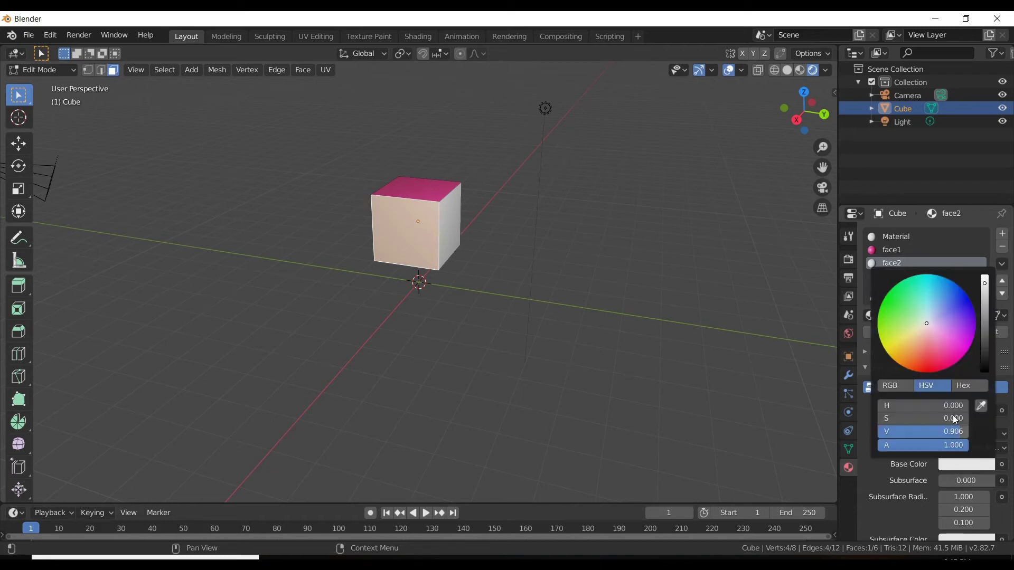
left_click(892, 305)
left_click_drag(892, 304, 897, 298)
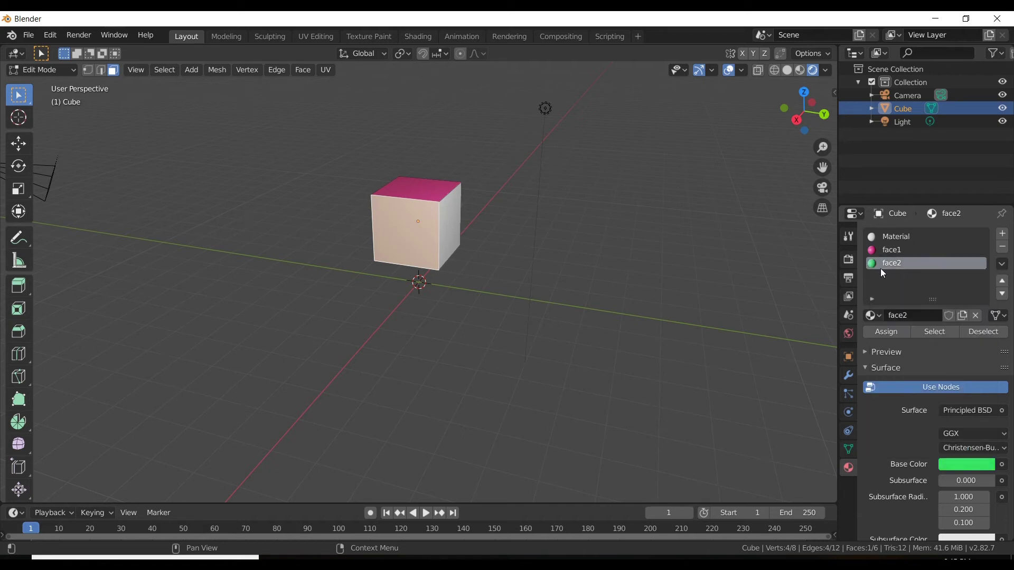
left_click(898, 236)
left_click(899, 264)
left_click(885, 331)
Return to Object Mode with the cube selected, showing its side
mouse_move(557, 324)
middle_mouse_down()
mouse_move(579, 344)
mouse_move(568, 339)
middle_mouse_up()
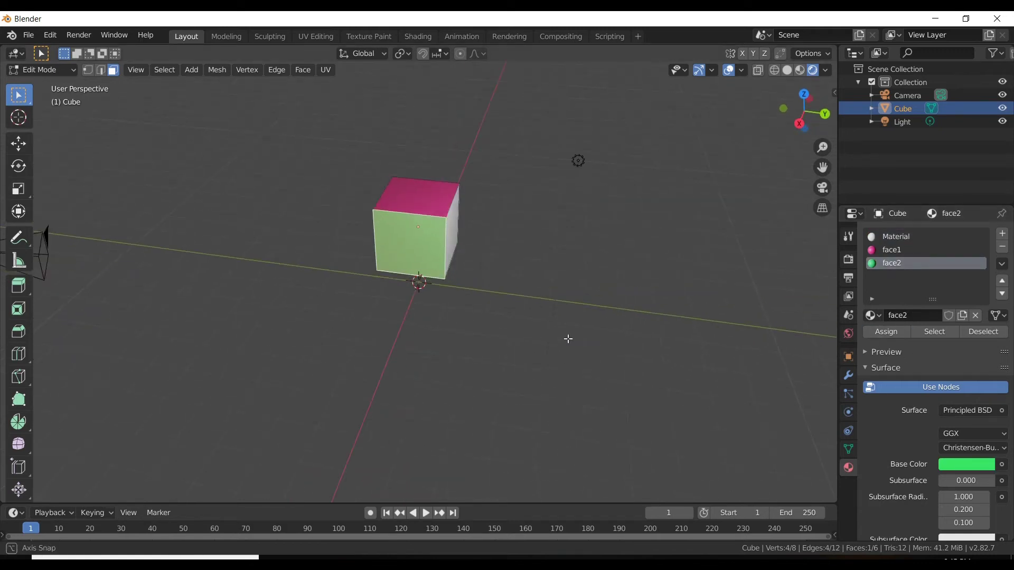
key("Tab")
left_click(499, 231)
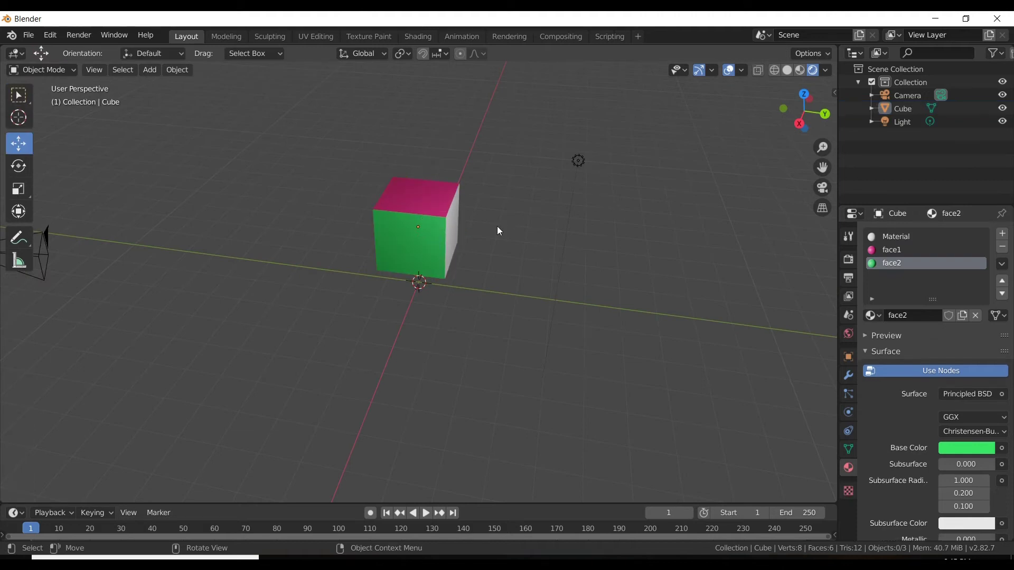
left_click(453, 256)
middle_click_drag(452, 255, 448, 231)
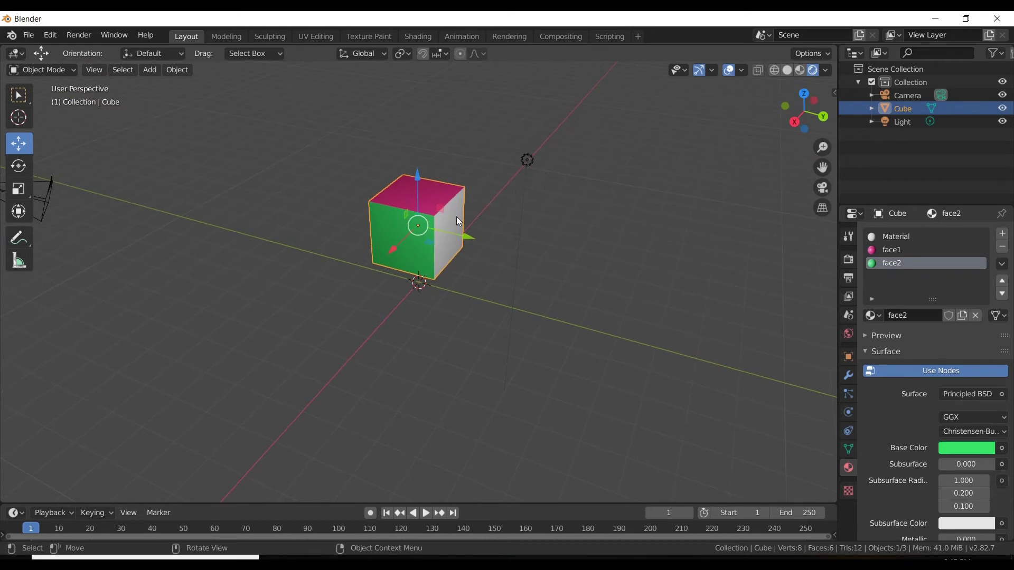
In Edit Mode, select the cube's right side face
key("Tab")
left_click(447, 231)
mouse_move(497, 279)
middle_mouse_down()
mouse_move(480, 267)
mouse_move(496, 283)
middle_mouse_up()
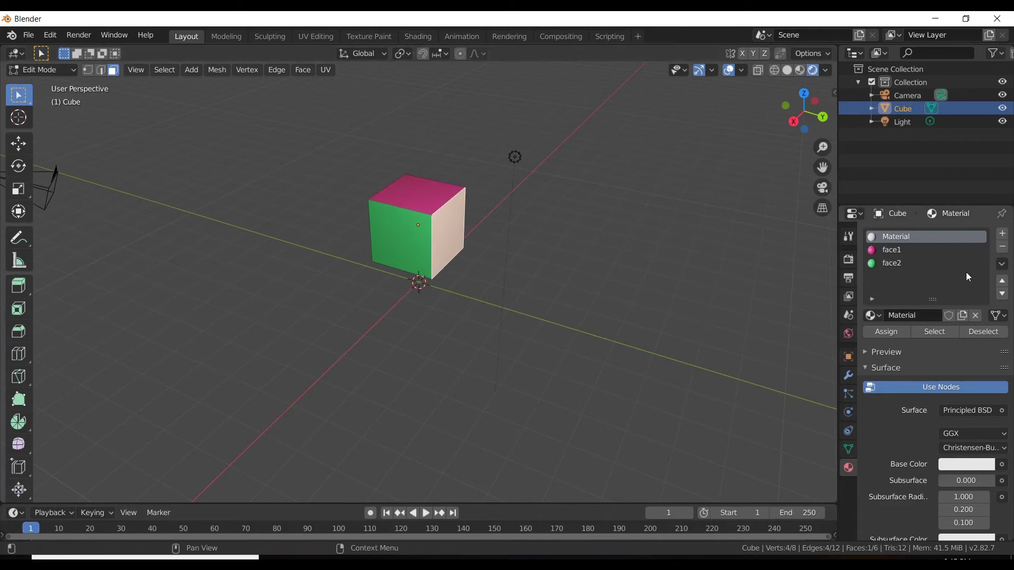
Add a new material slot with a new material named face4
left_click(1004, 234)
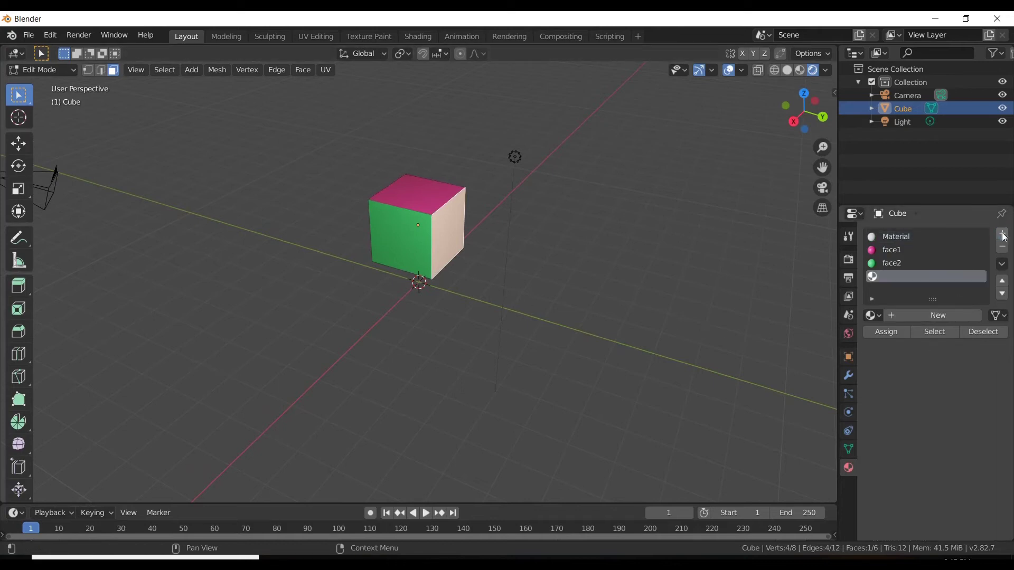
left_click(931, 315)
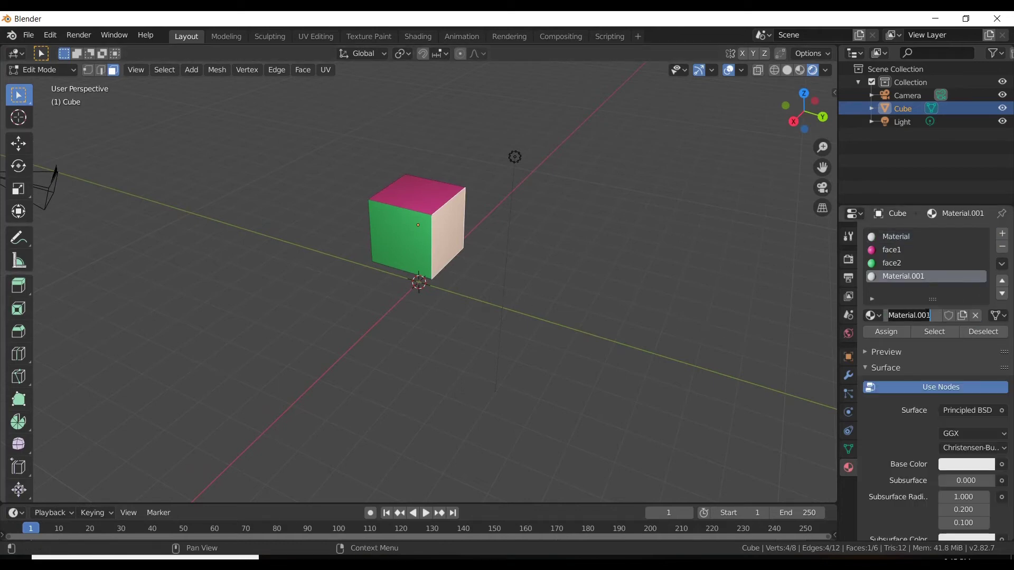
type("face4")
key("Return")
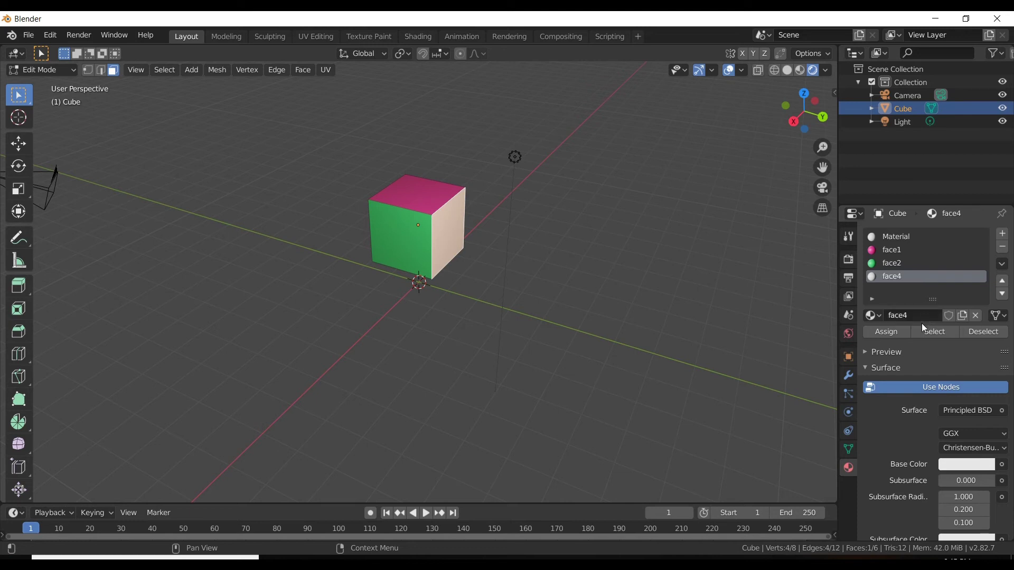
Make face4 yellow, assign it to the right face, and return to Object Mode
left_click(958, 465)
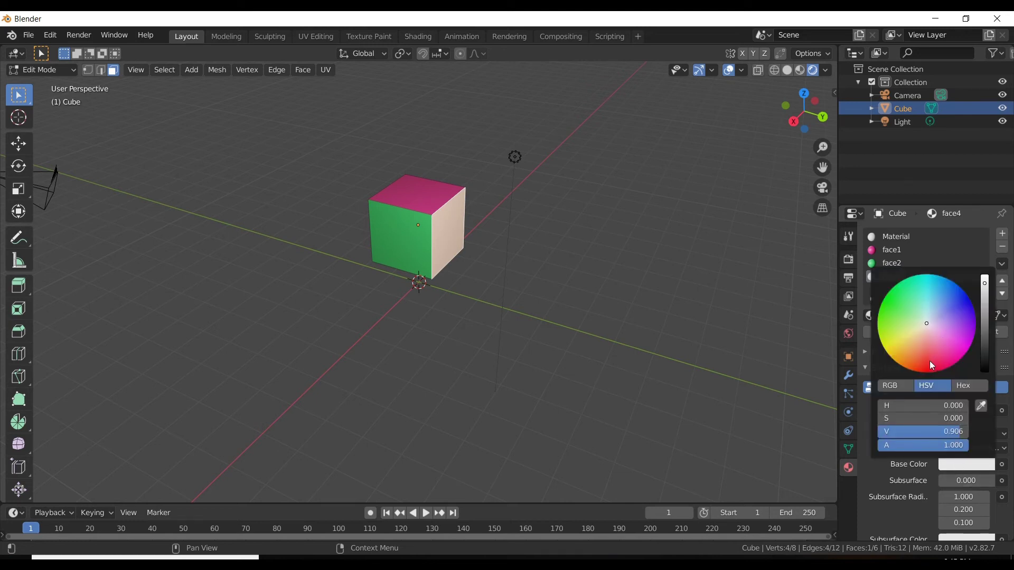
left_click_drag(897, 344, 894, 350)
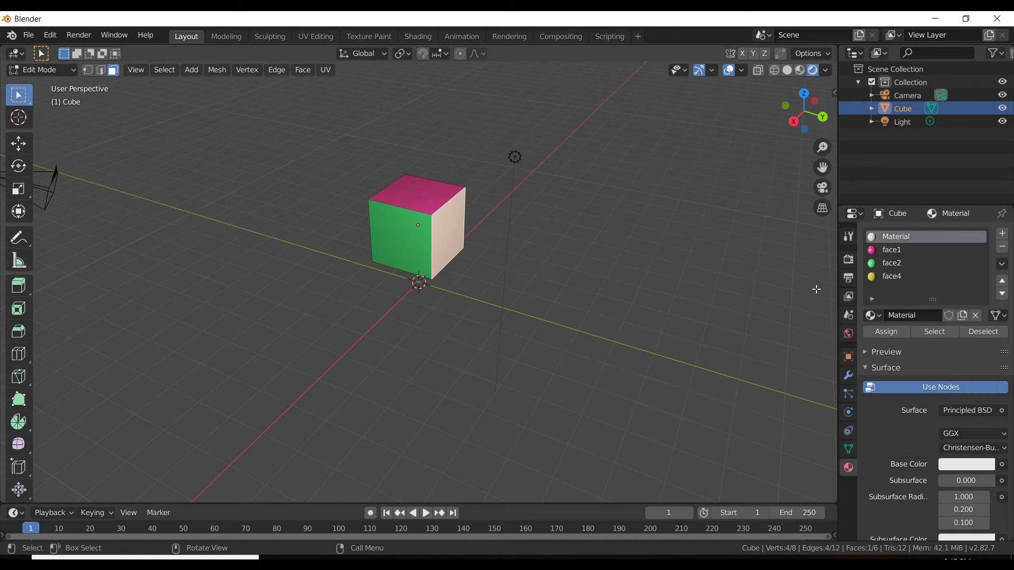
left_click(884, 332)
key("Tab")
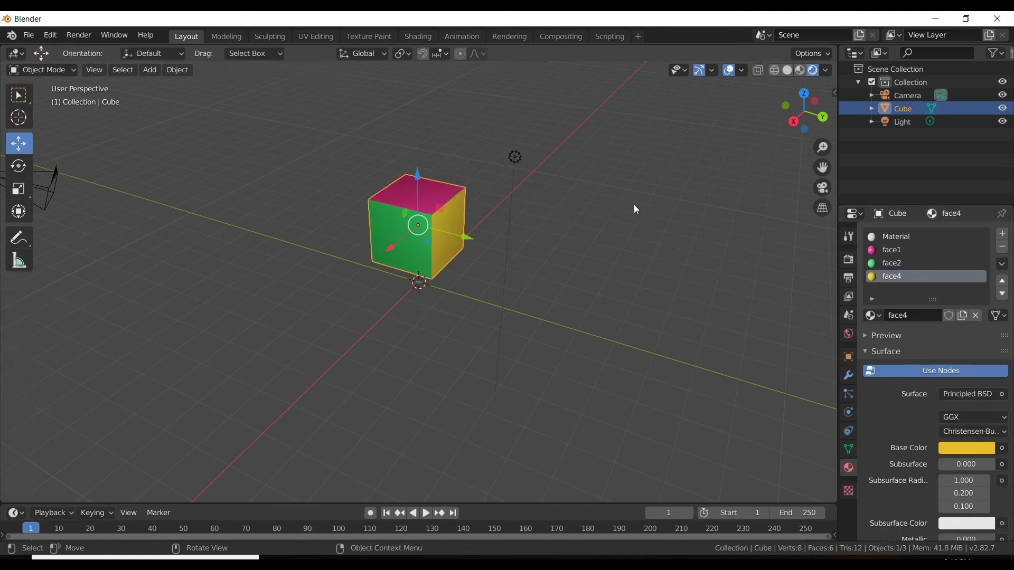
Move the point light about 1.4 m along Y with G, Y, then reselect the cube
left_click(518, 161)
key("g")
key("y")
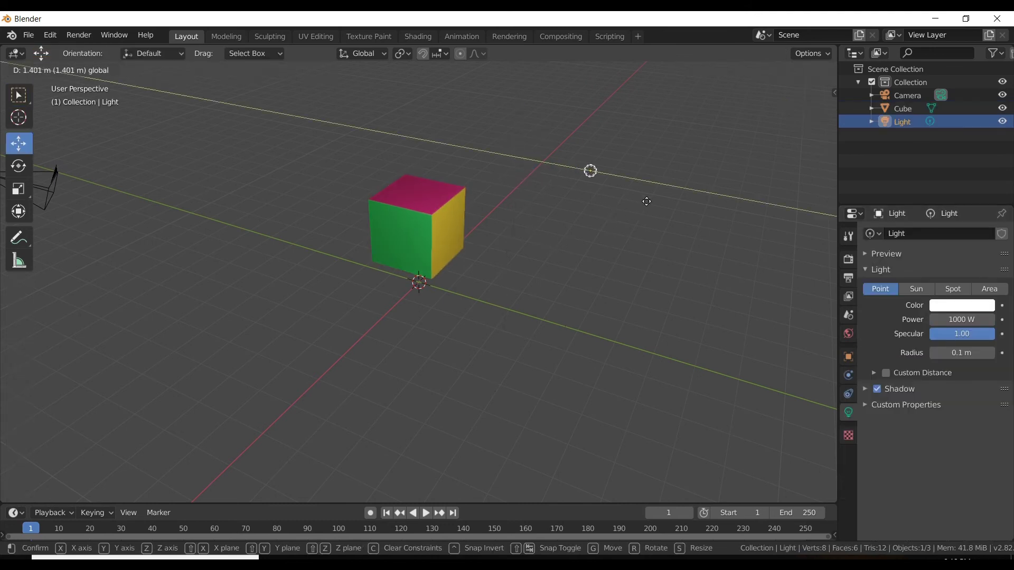
left_click(645, 272)
middle_click_drag(645, 271, 551, 278)
scroll(491, 255, "down", 3)
left_click(423, 242)
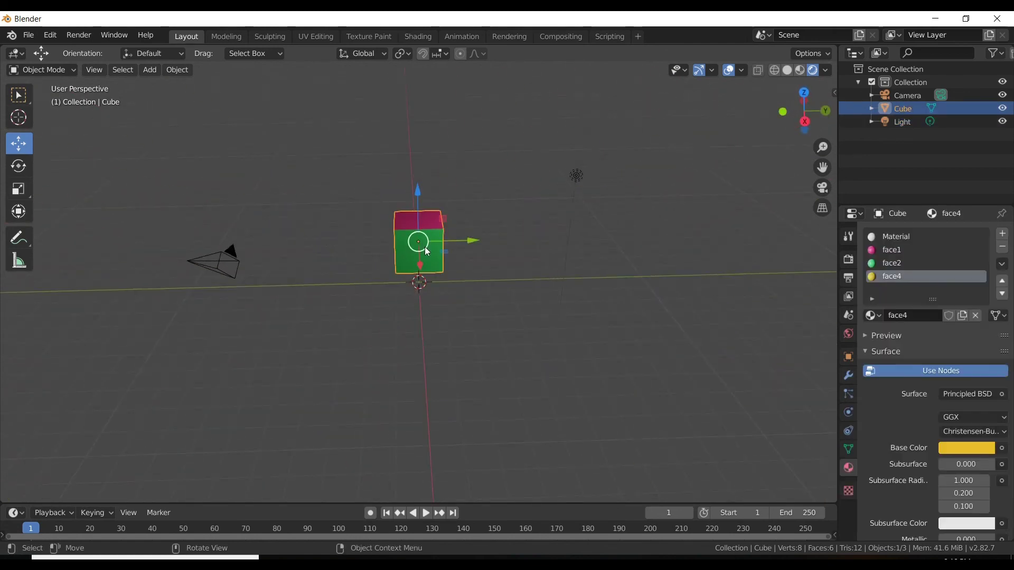